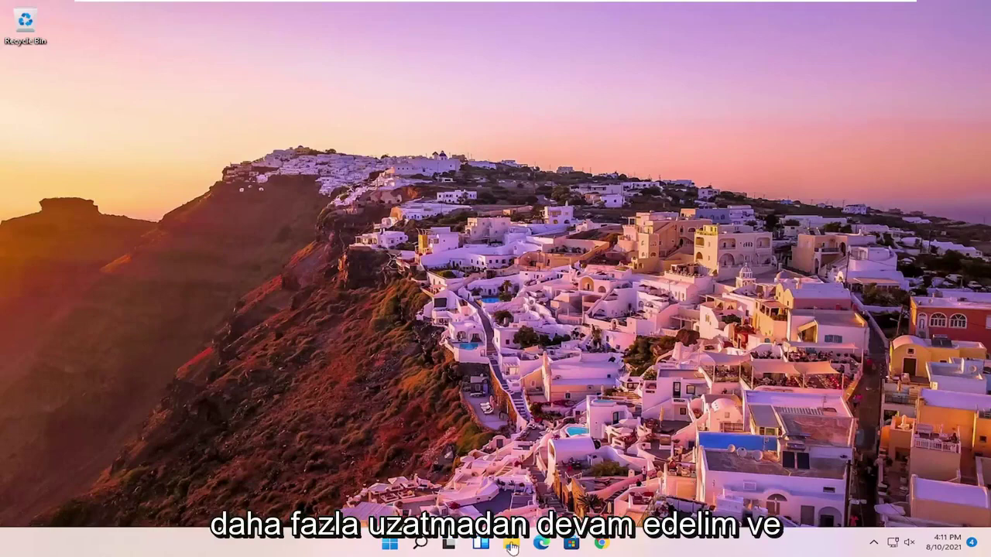
- Launch Voice Recorder from Windows search and grant it microphone access
left_click(420, 544)
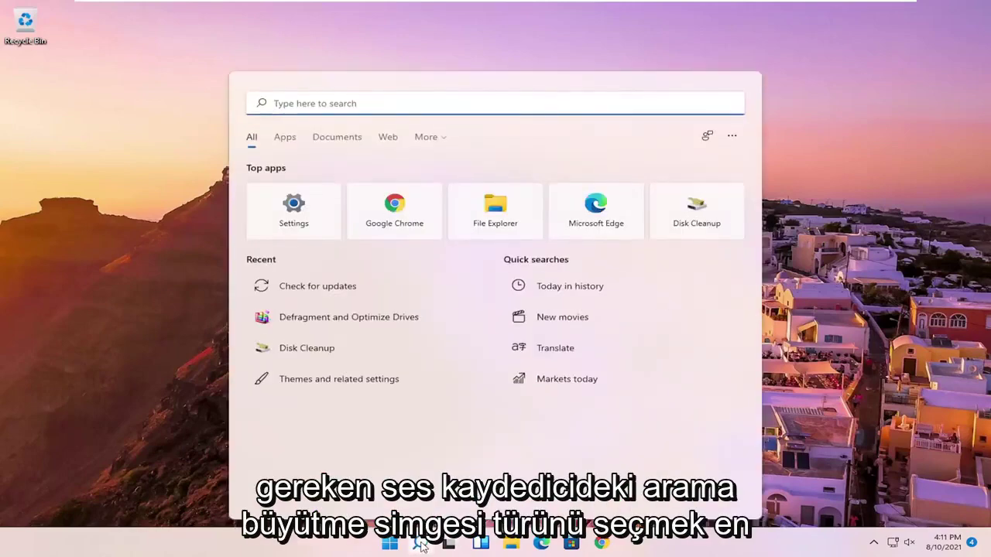
type("voice ")
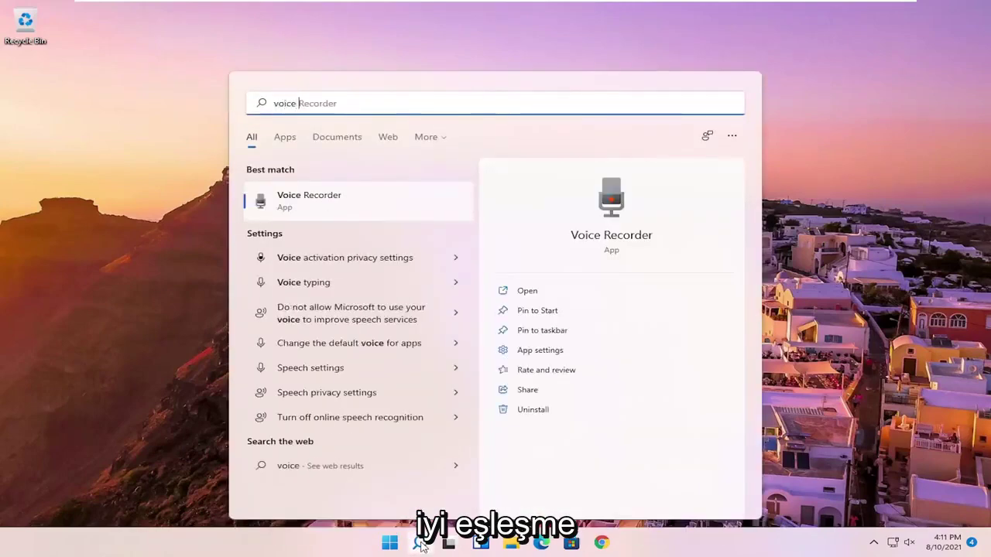
type("recorder")
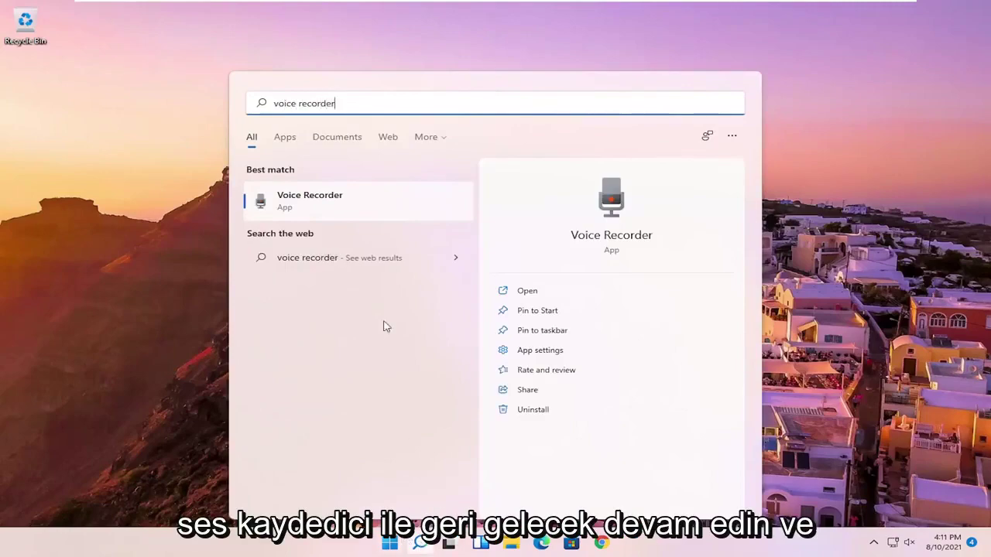
left_click(334, 204)
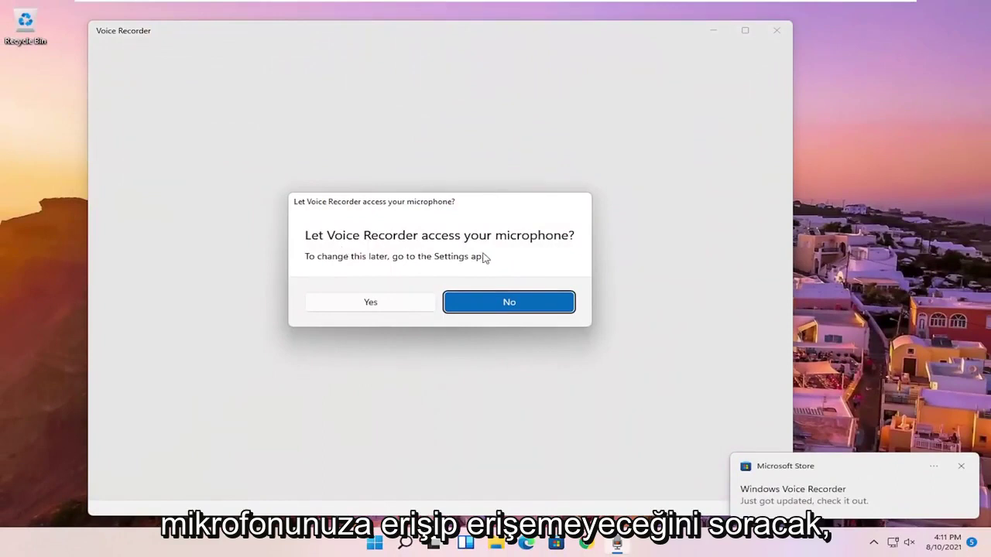
left_click(358, 312)
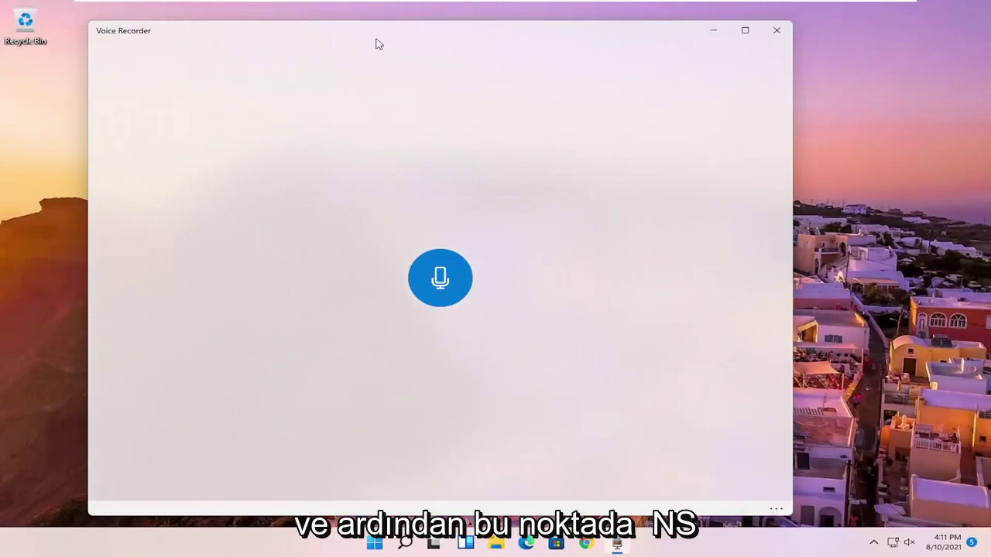
- Record and save a 13-second clip with markers at 00:08, 00:10 and 00:11
left_click_drag(381, 43, 431, 38)
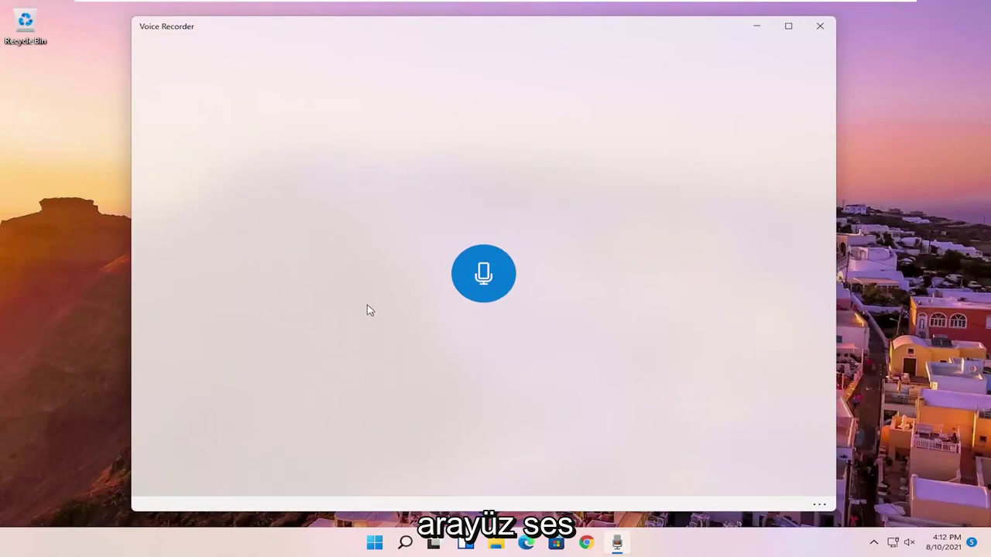
left_click(479, 272)
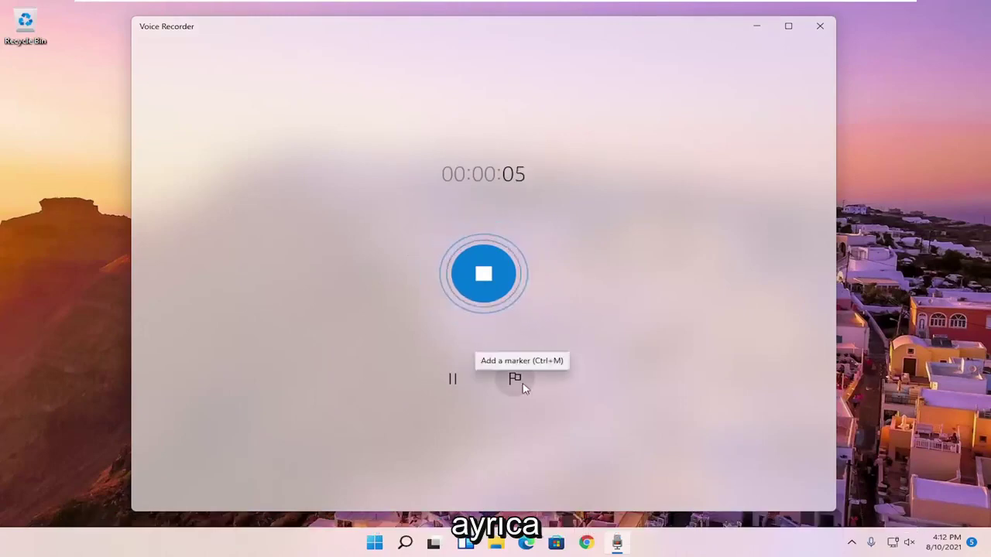
left_click(454, 383)
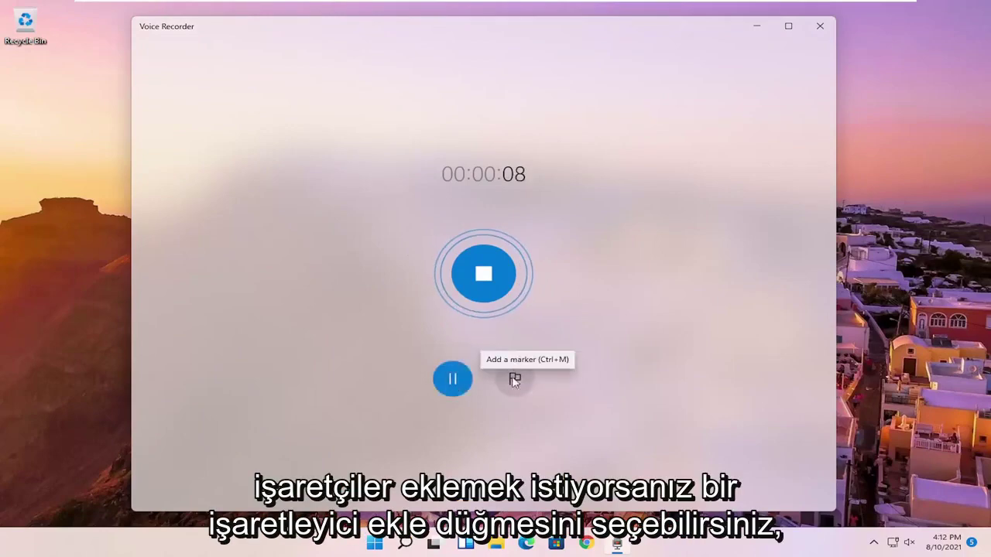
left_click(515, 378)
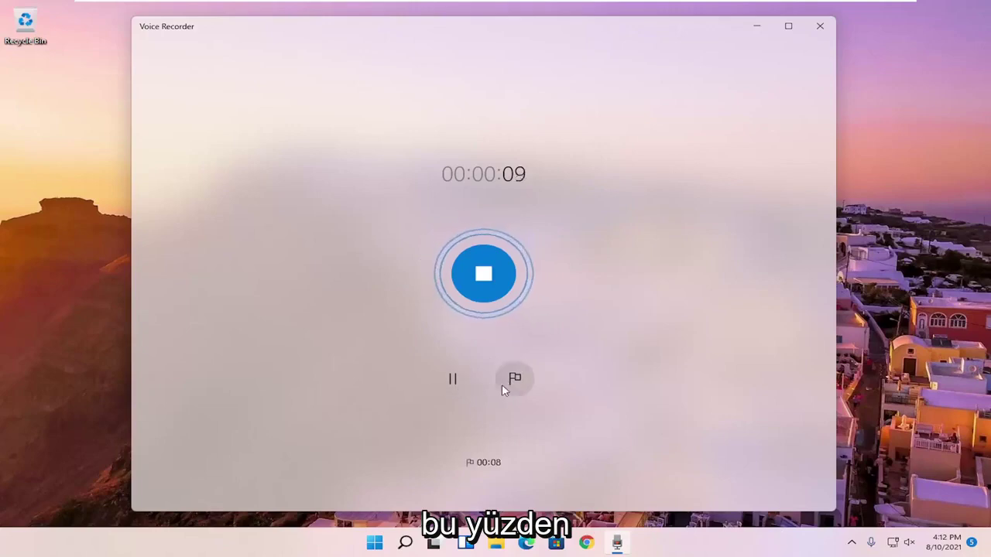
left_click(515, 382)
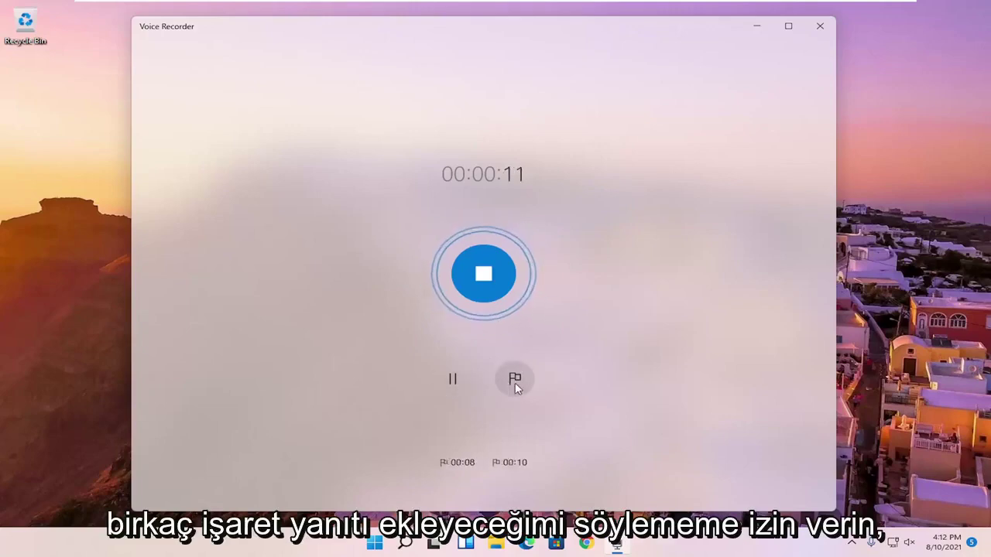
left_click(515, 382)
left_click(454, 389)
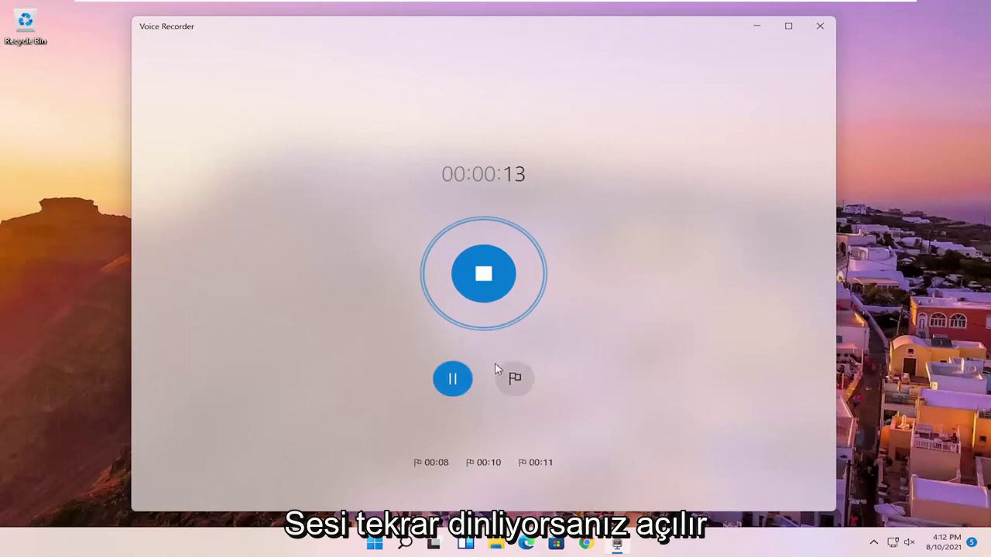
left_click(477, 275)
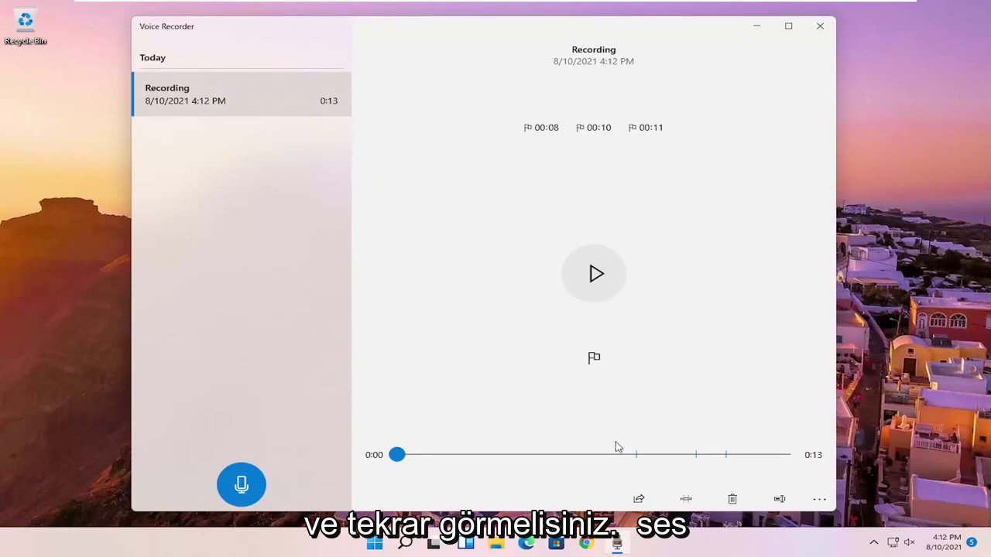
left_click(600, 282)
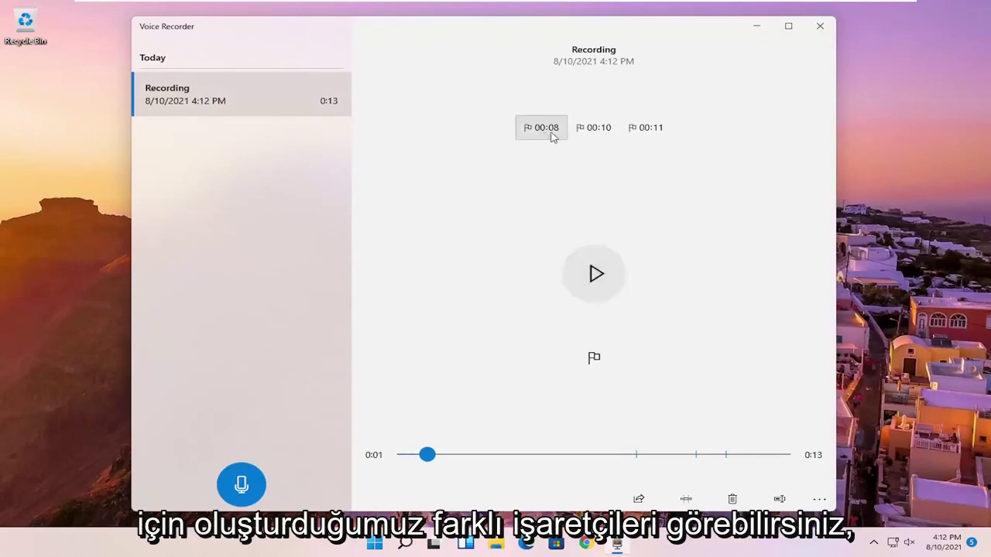
left_click(652, 133)
left_click(596, 131)
left_click(532, 133)
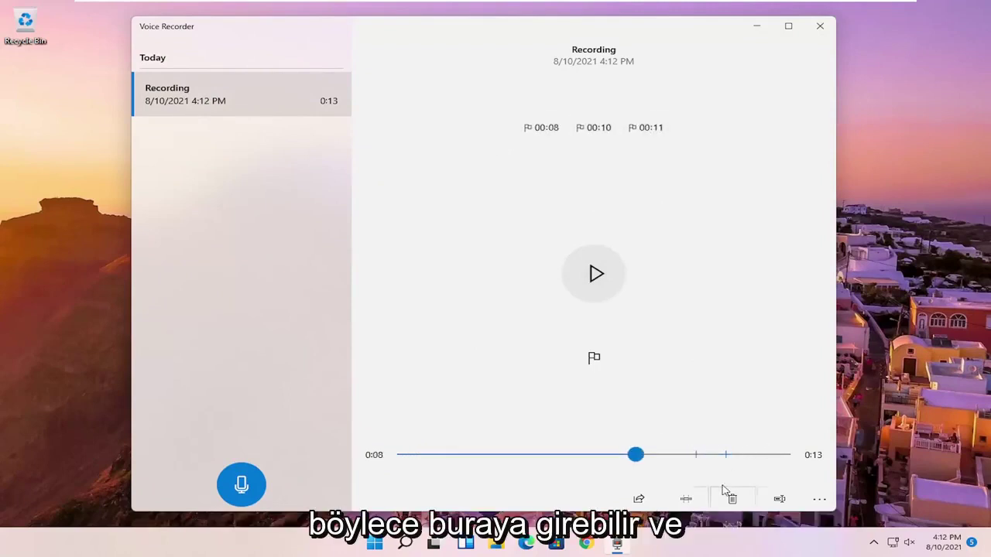
left_click(638, 500)
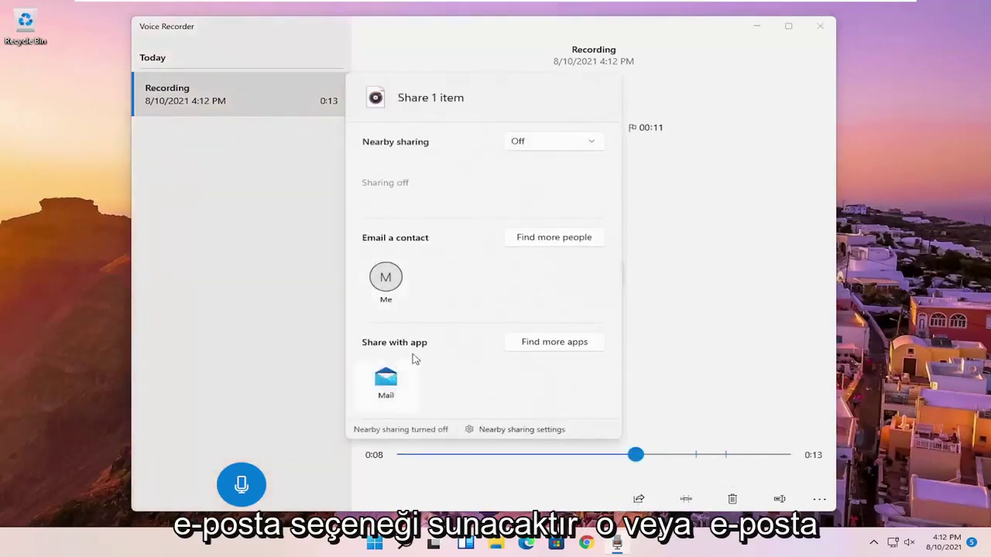
left_click(534, 144)
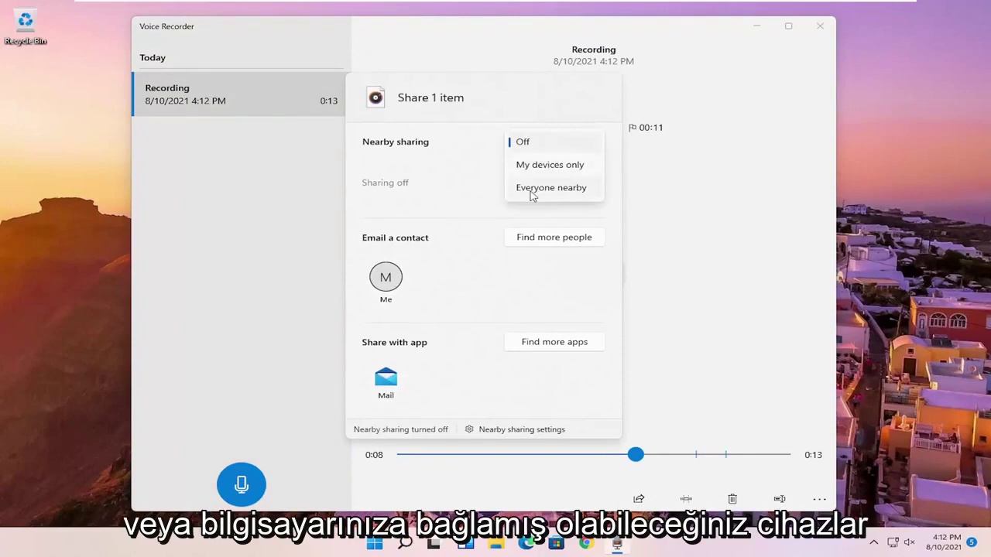
left_click(683, 301)
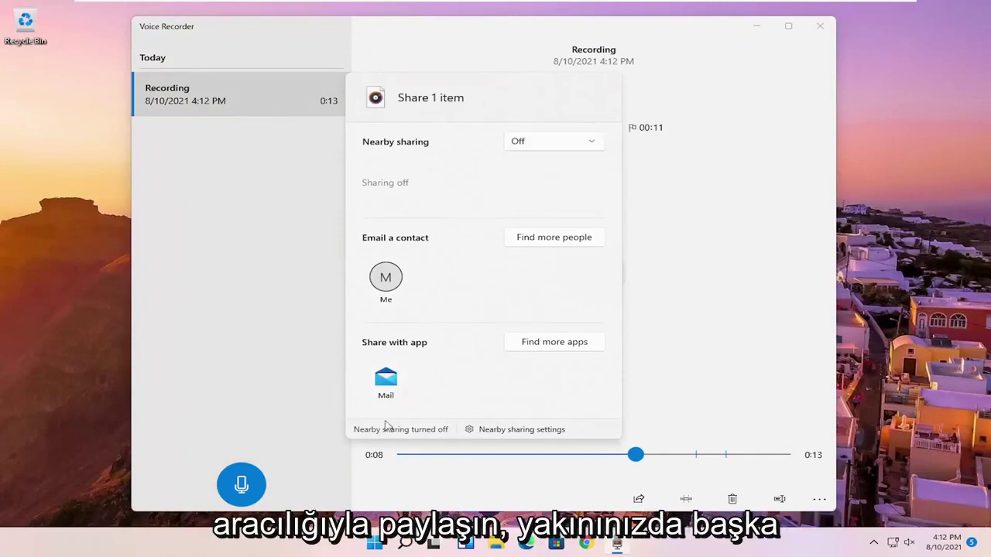
left_click(240, 345)
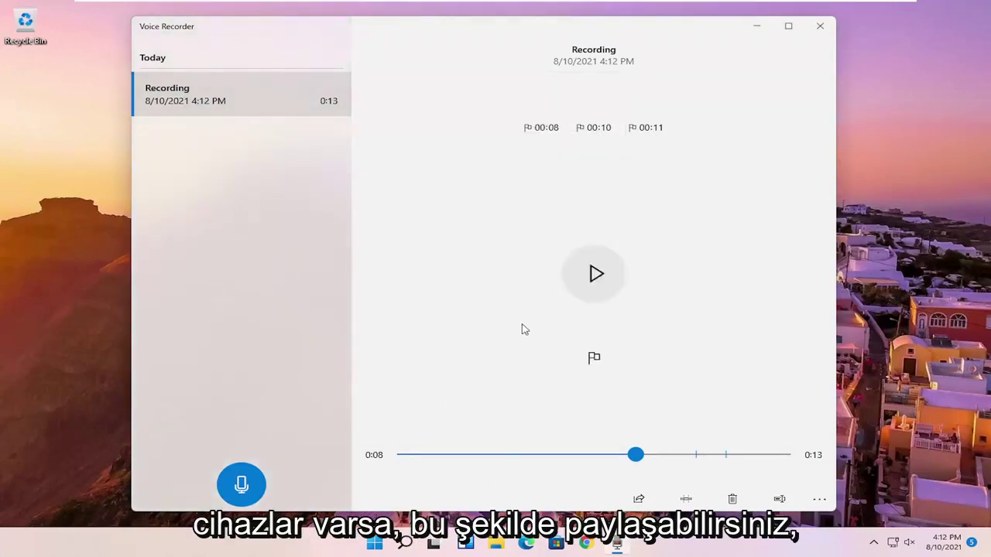
- Trim the start of the 0:13 recording and save the trimmed clip
left_click(687, 500)
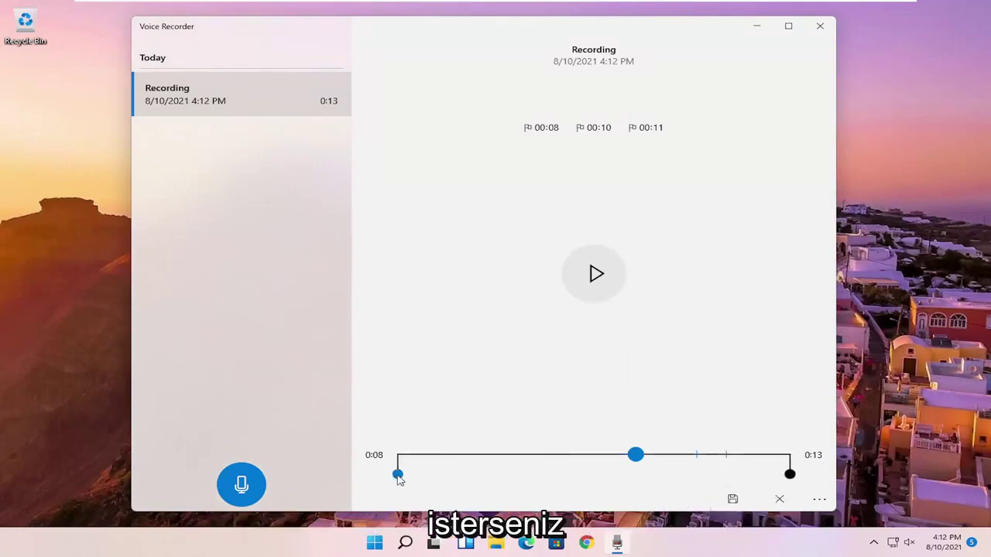
left_click_drag(397, 474, 421, 475)
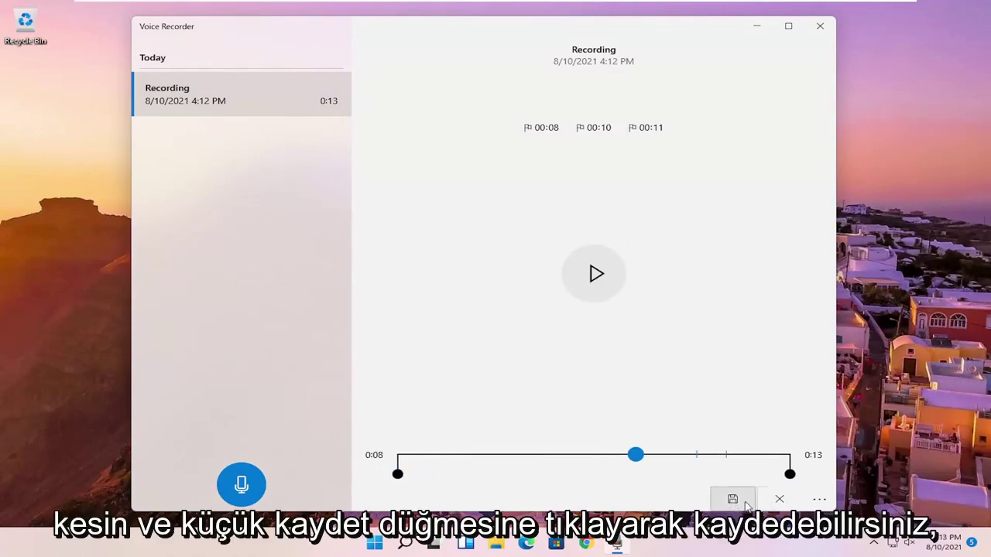
left_click(779, 499)
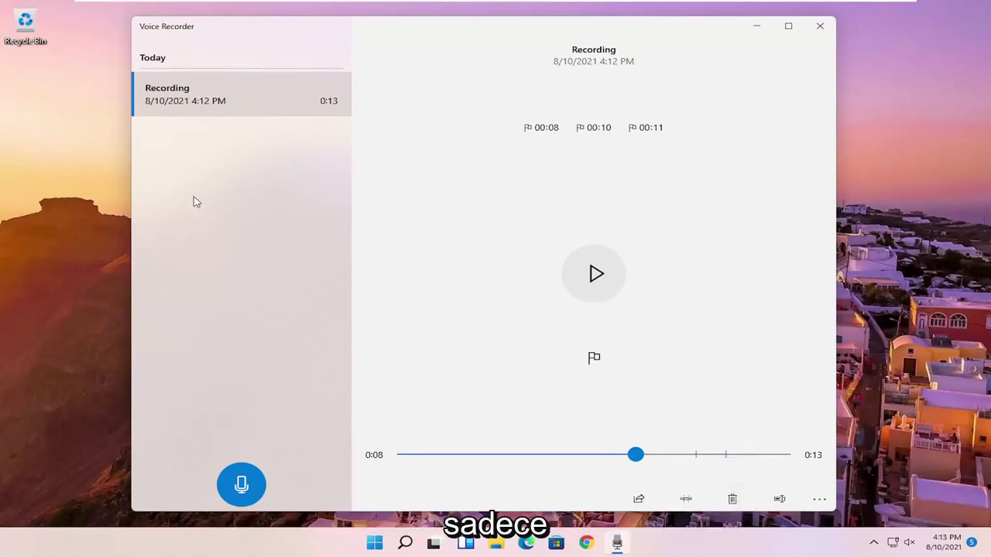
- Play the recording, then rename it to 'What The Clip Is'
left_click(233, 93)
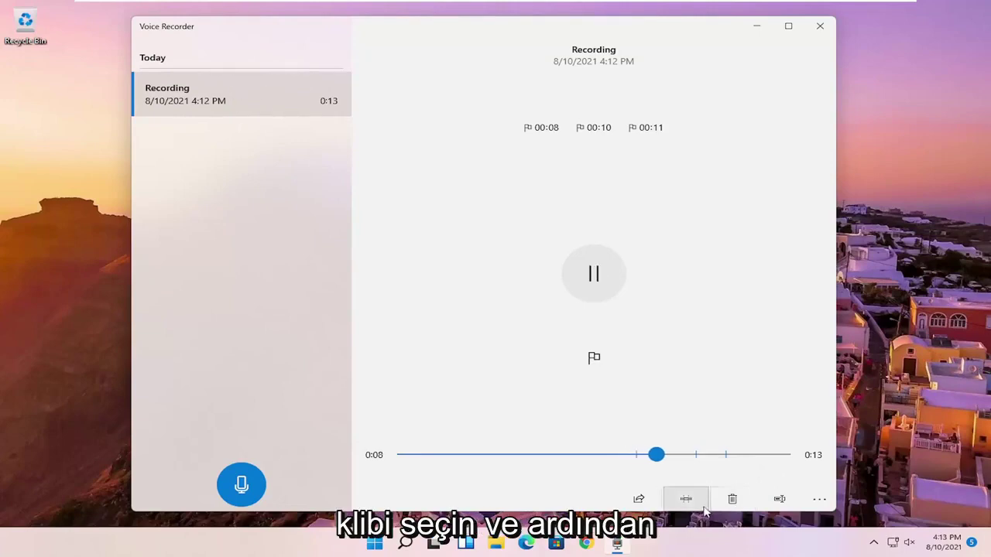
left_click(779, 499)
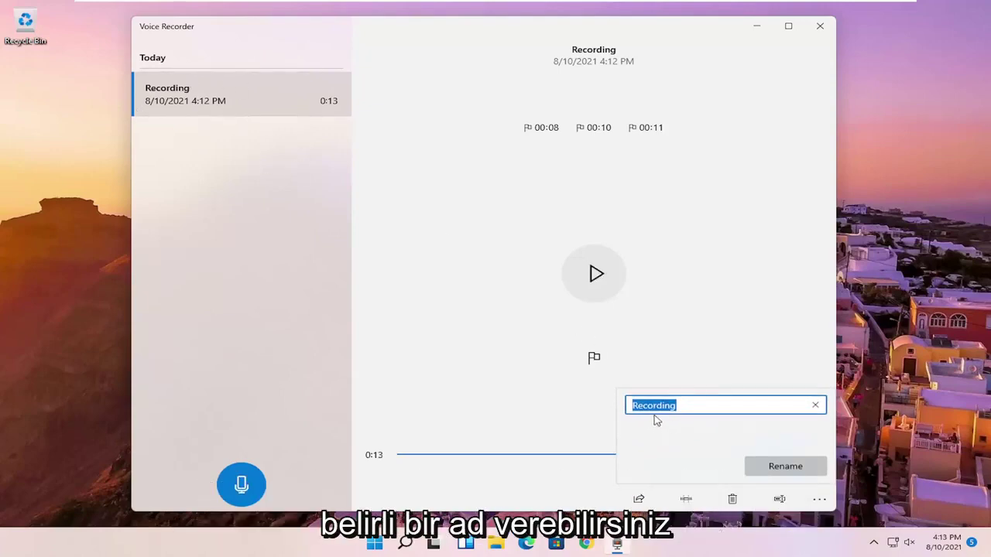
key("BackSpace")
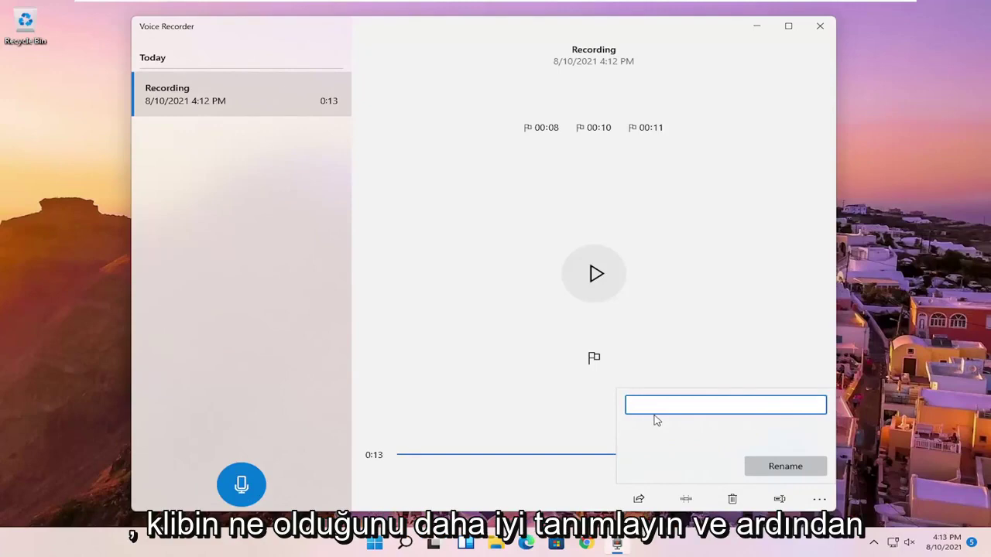
type("s")
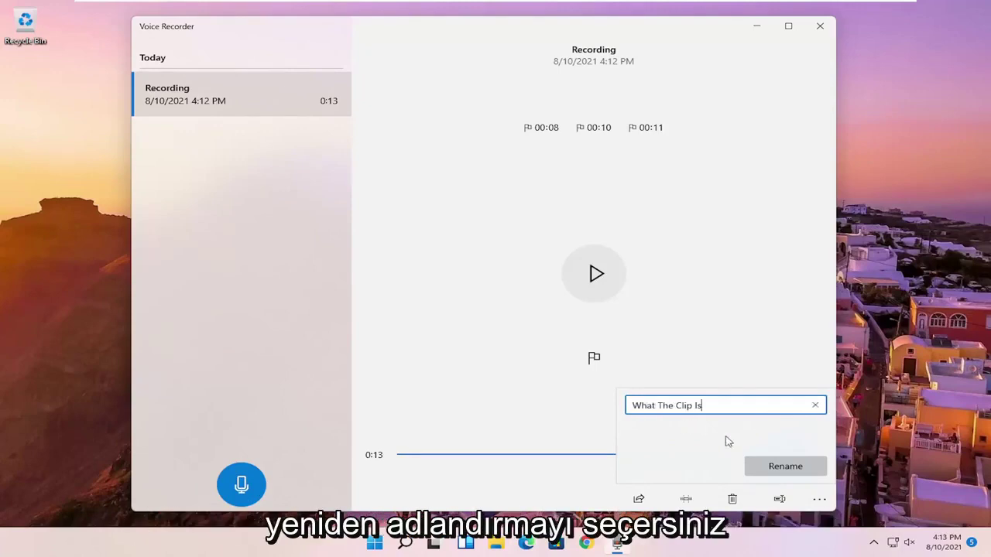
left_click(785, 466)
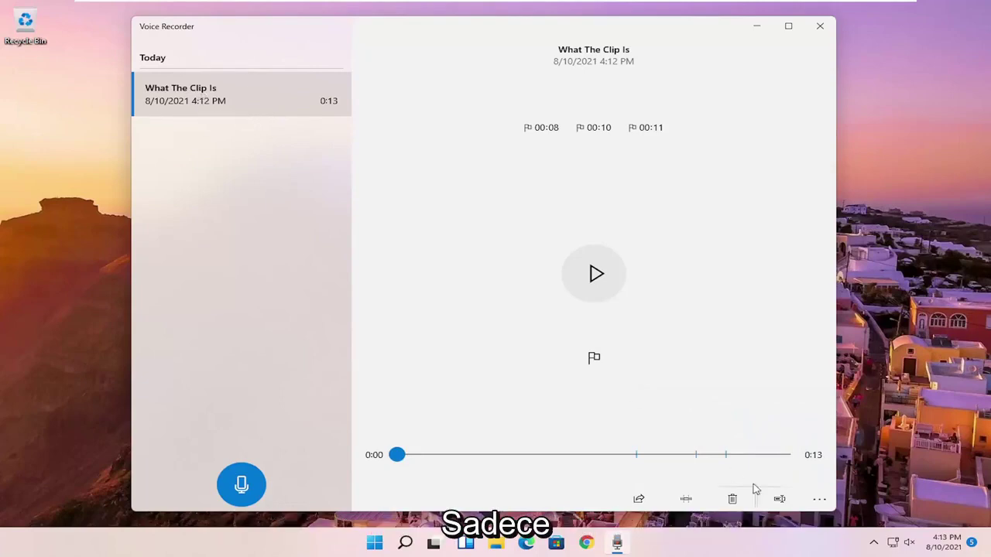
left_click(821, 499)
left_click(822, 499)
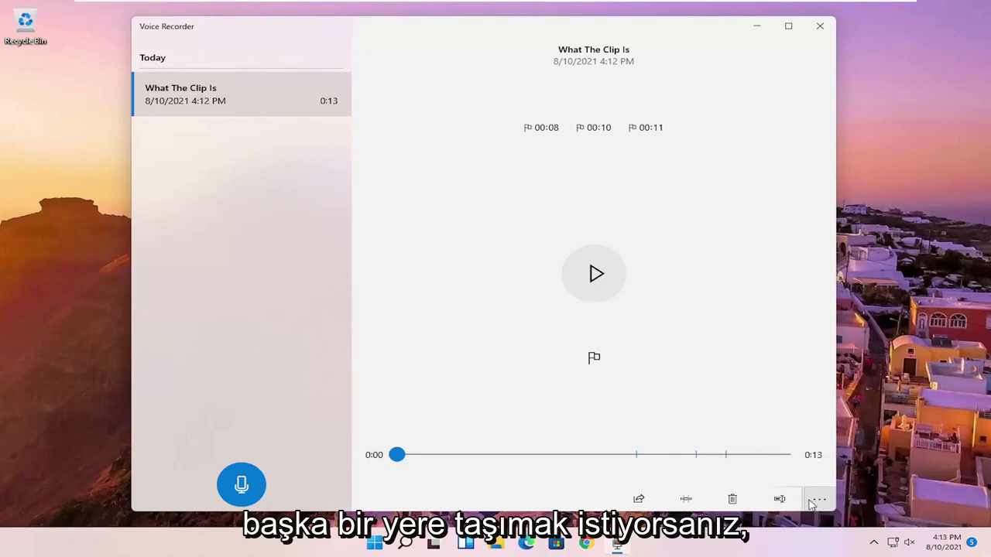
left_click(820, 501)
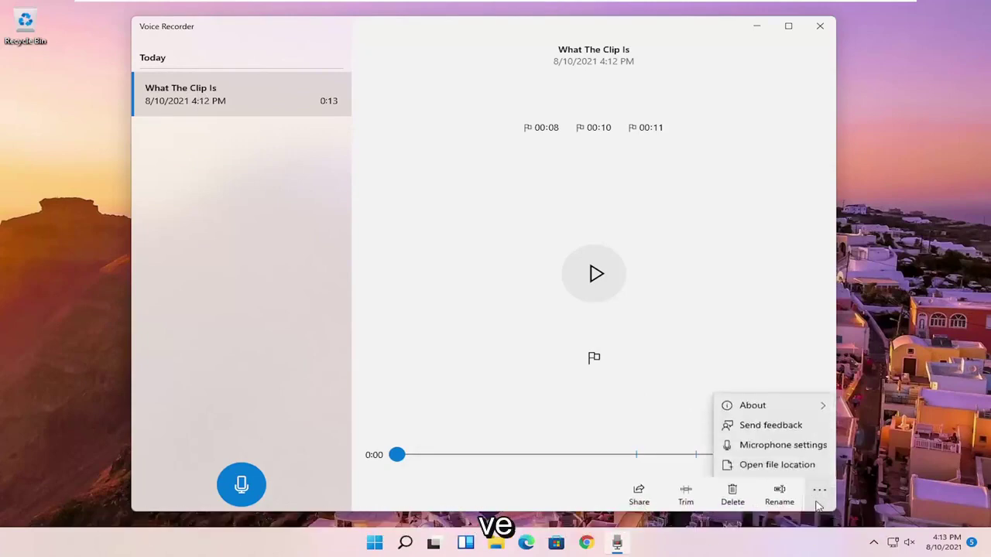
left_click(776, 463)
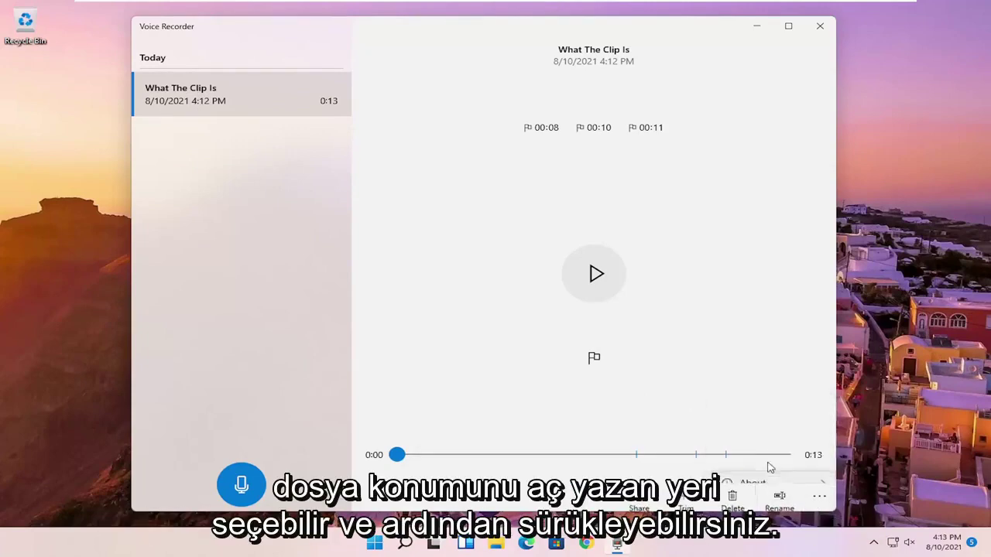
left_click_drag(272, 201, 317, 225)
right_click(283, 205)
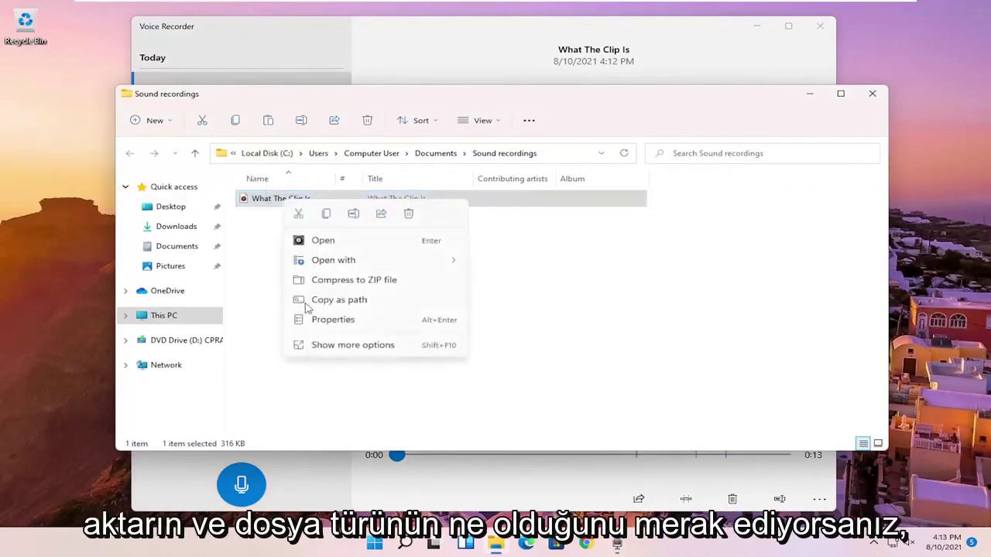
left_click(326, 319)
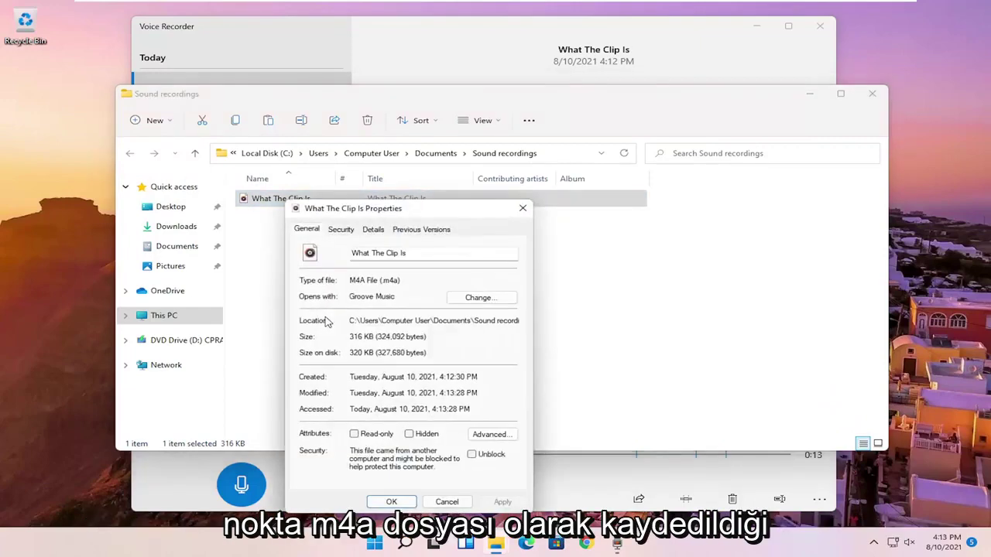
left_click(523, 208)
left_click(872, 94)
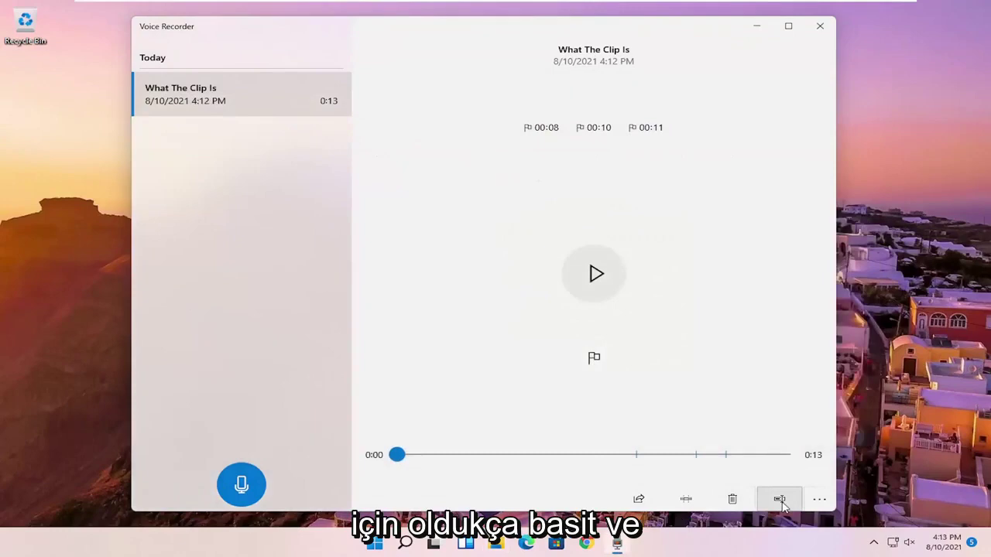
left_click(825, 502)
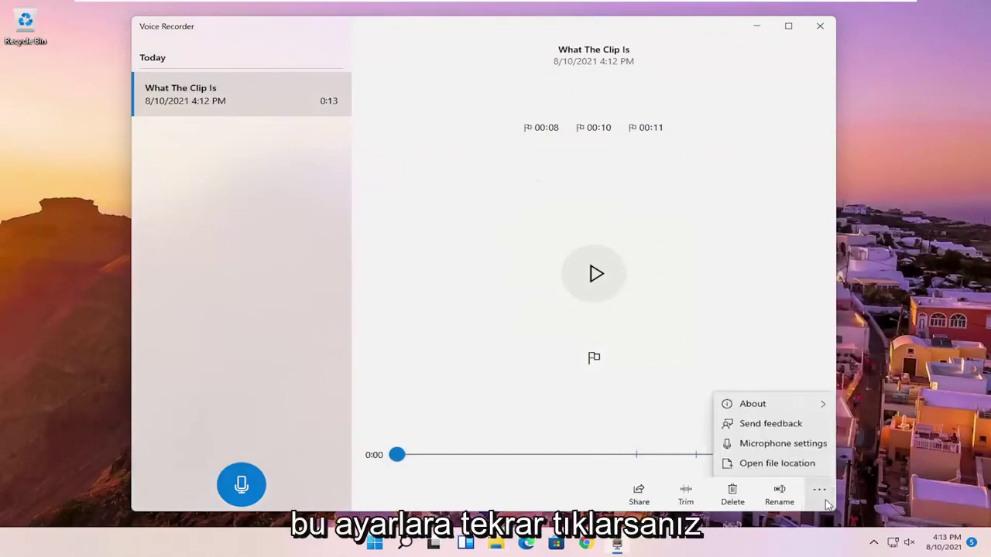
left_click(752, 403)
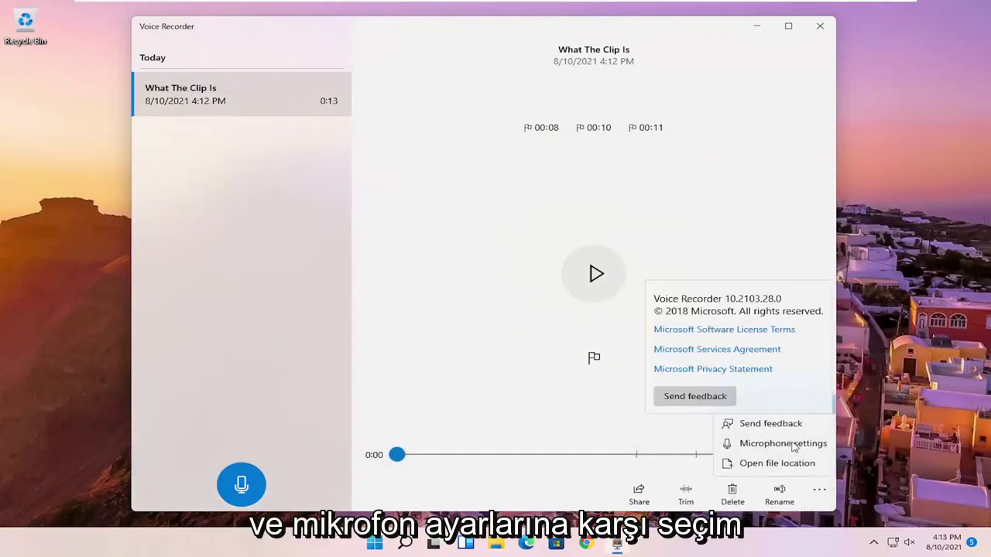
left_click(783, 443)
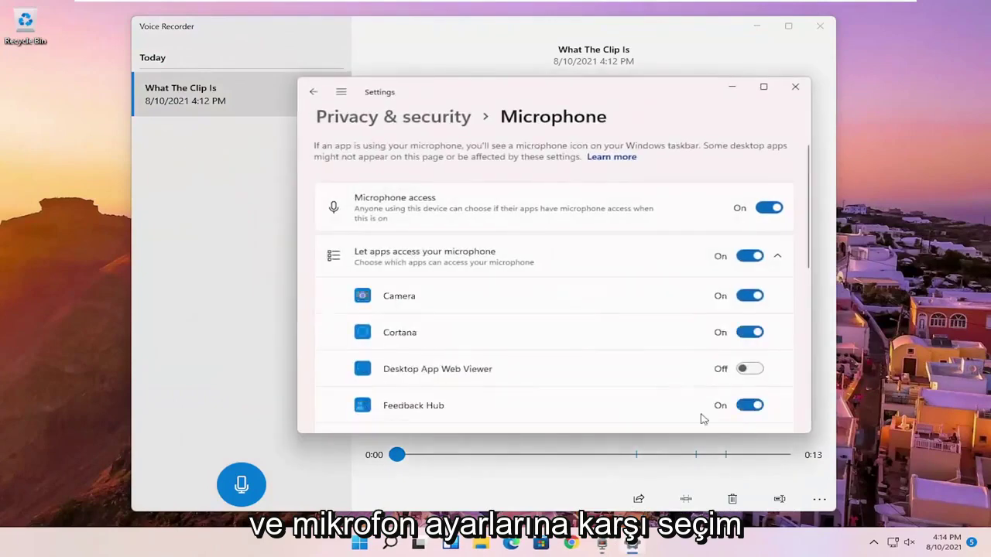
scroll(688, 227, "down", 1)
scroll(593, 221, "down", 1)
scroll(593, 283, "down", 2)
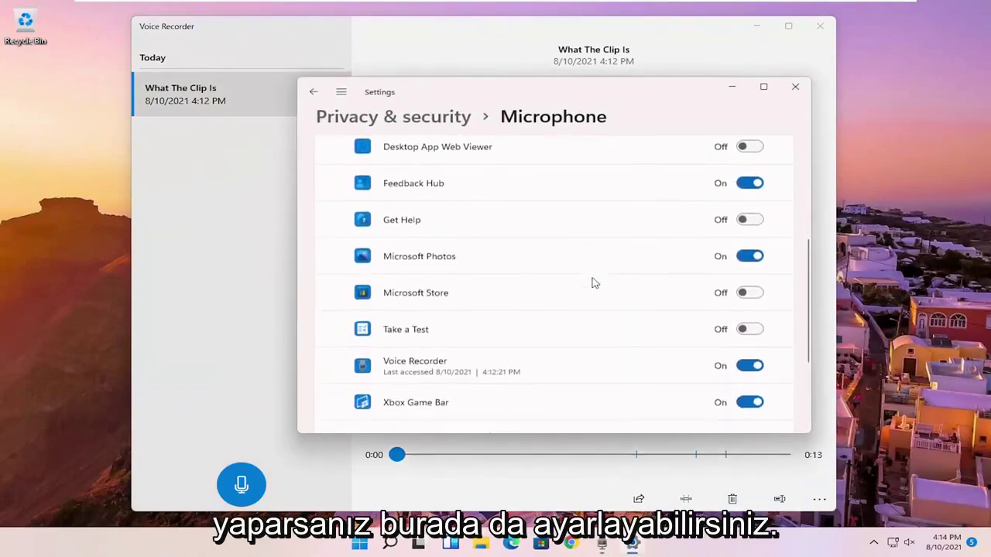
scroll(615, 281, "down", 1)
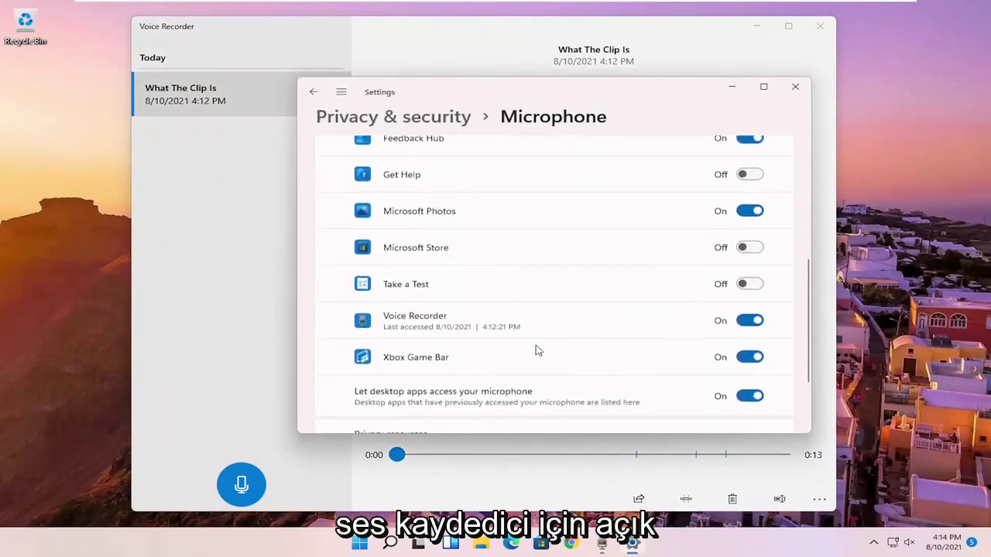
scroll(531, 312, "down", 2)
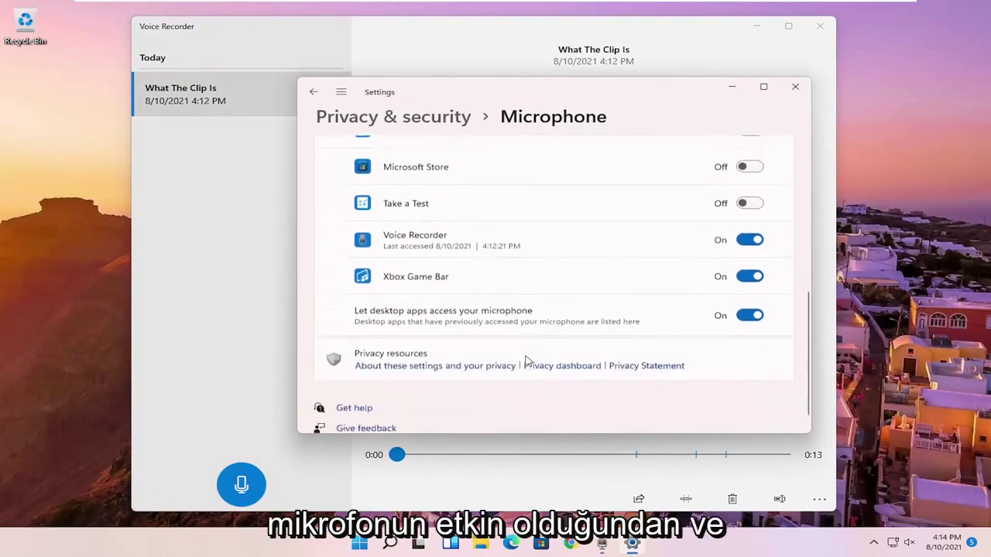
left_click(795, 87)
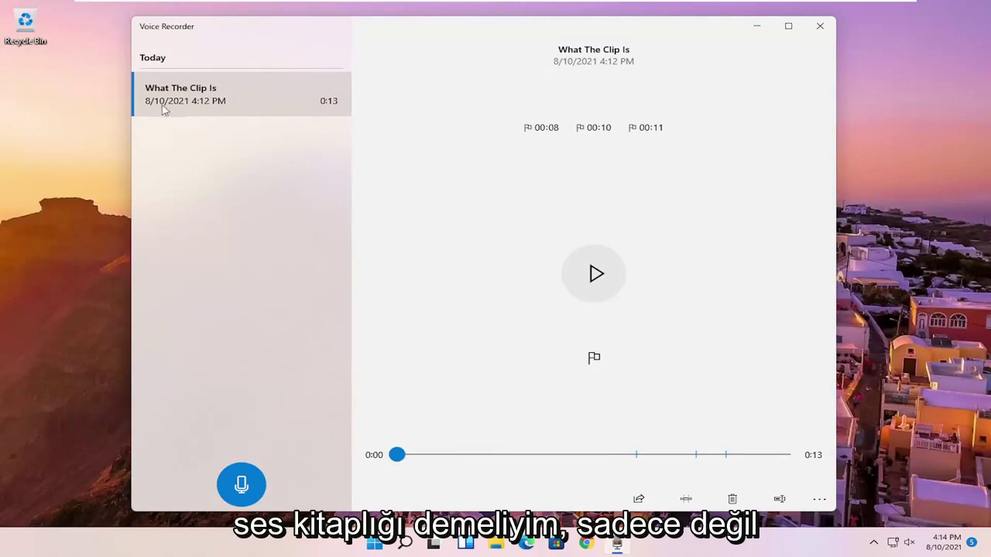
- Close Voice Recorder and reopen it by searching 'audio'
left_click(819, 26)
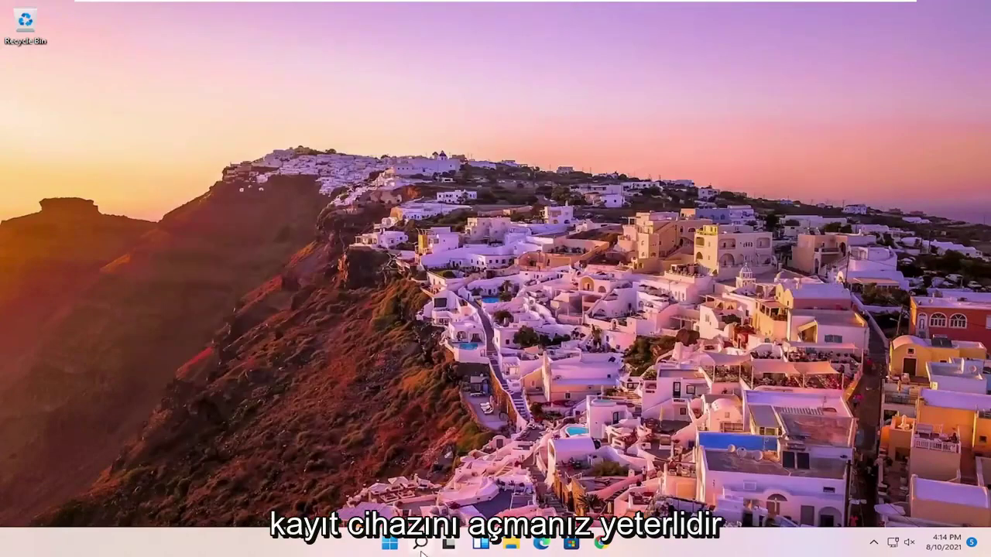
left_click(420, 545)
type("audio")
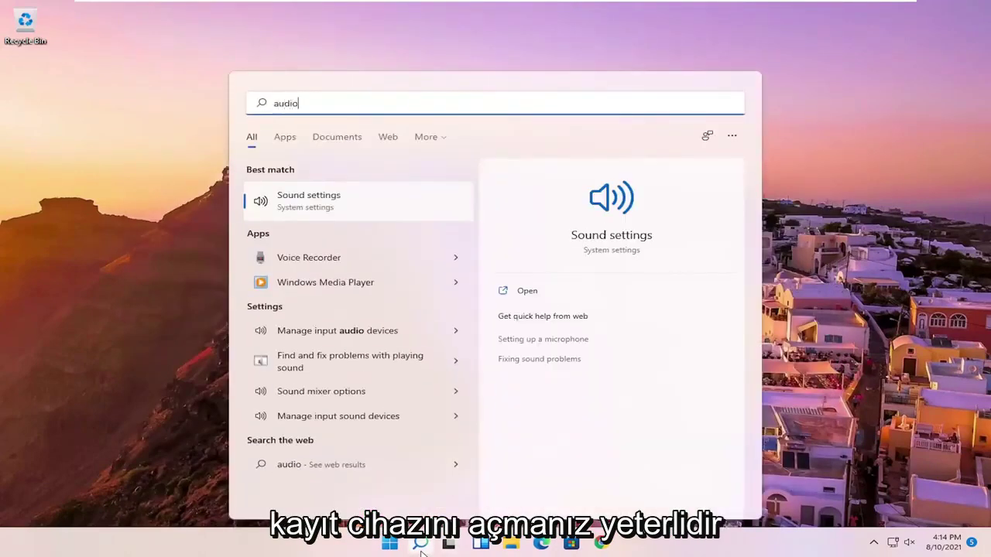
left_click(346, 257)
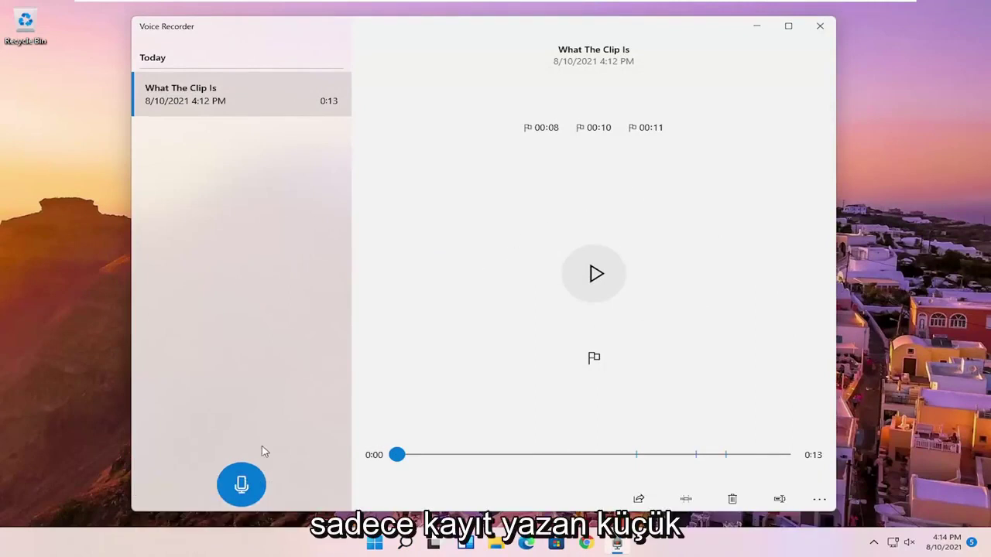
- Record and save a two-second clip, then close Voice Recorder
left_click(242, 485)
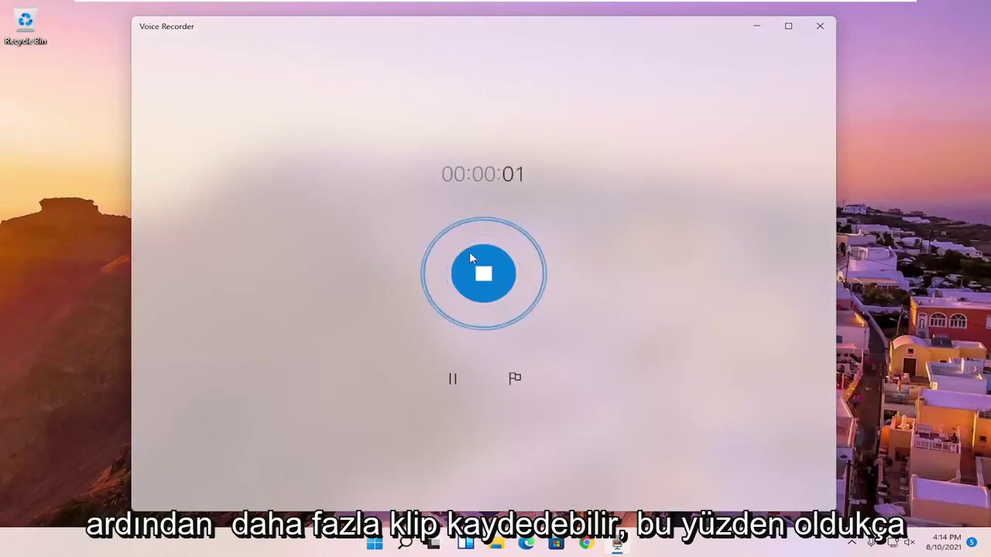
left_click(485, 274)
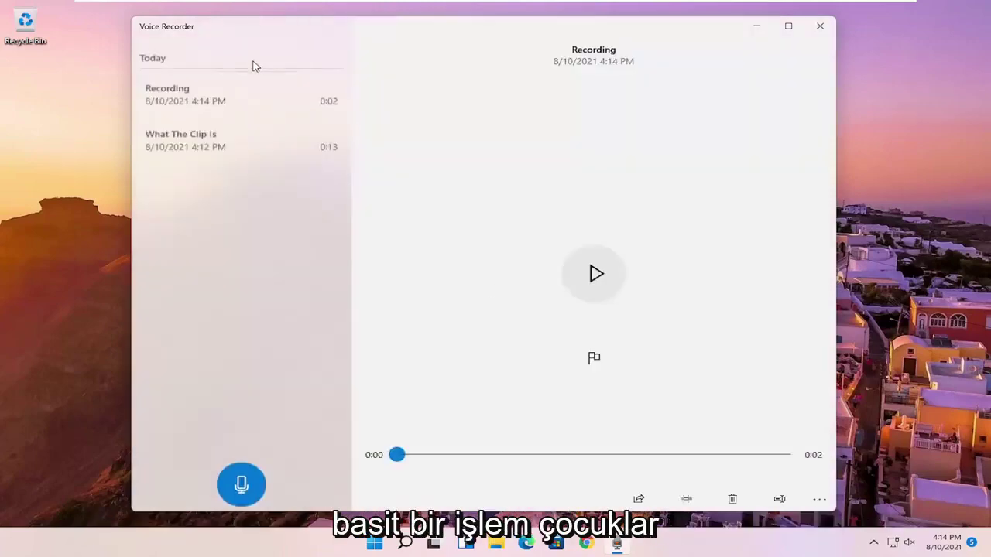
left_click(820, 26)
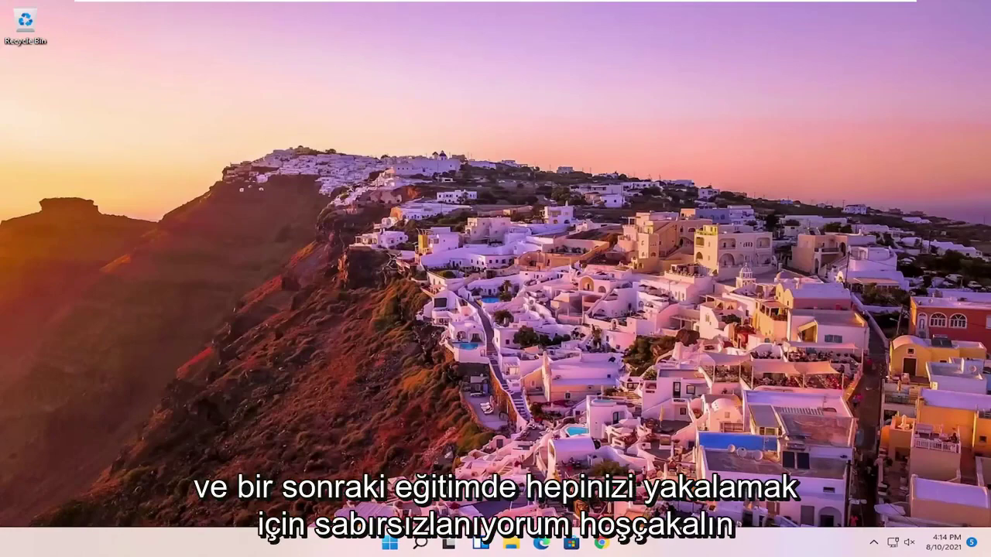